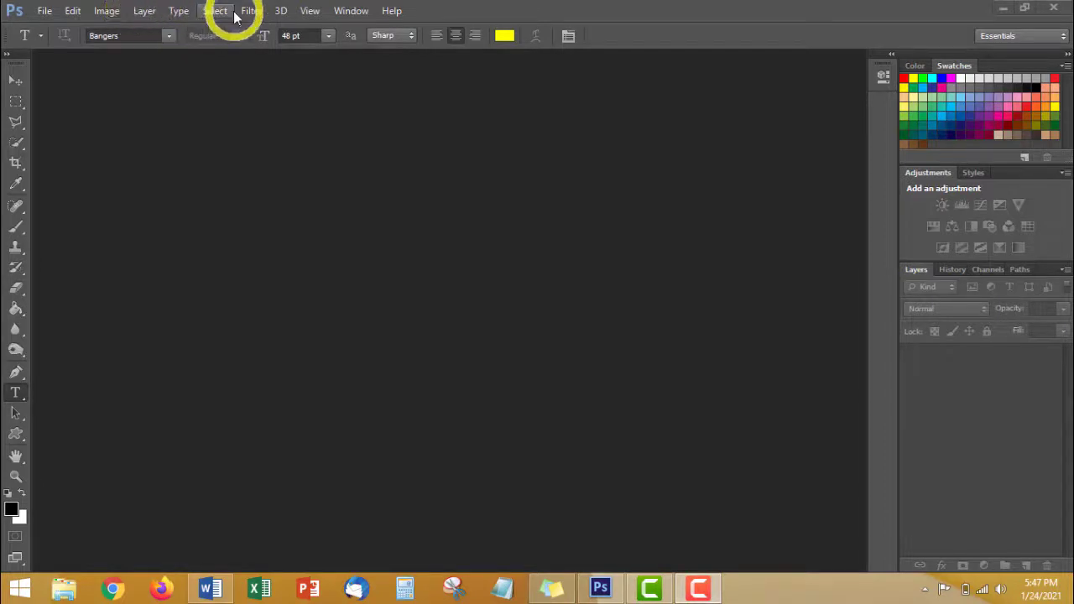
# Open Desert.jpg from the Sample Picture folder
pyautogui.click(42, 11)
pyautogui.click(57, 42)
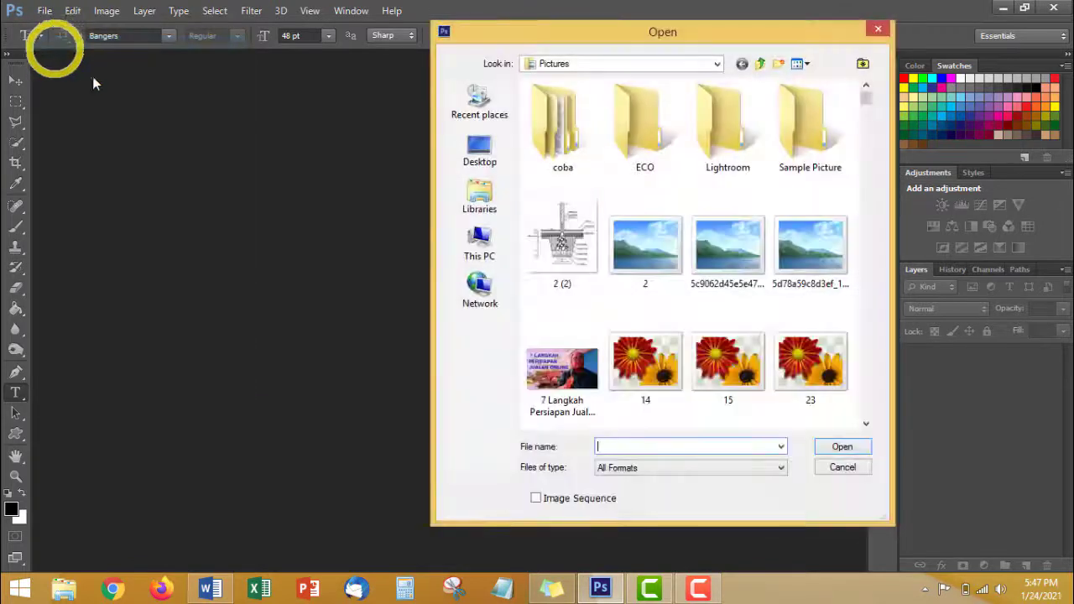
pyautogui.doubleClick(799, 138)
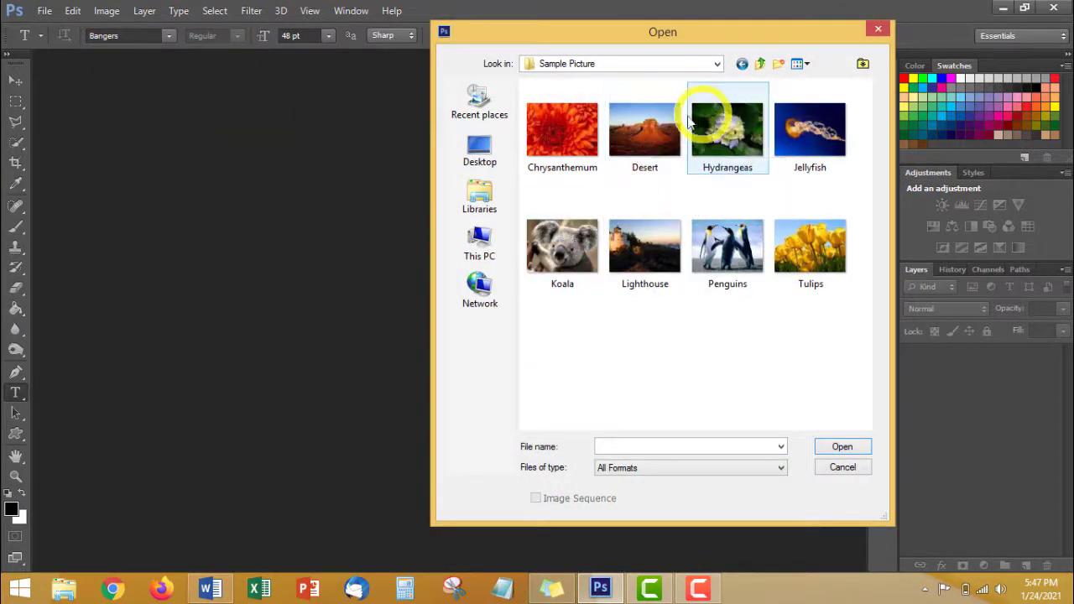
pyautogui.doubleClick(634, 132)
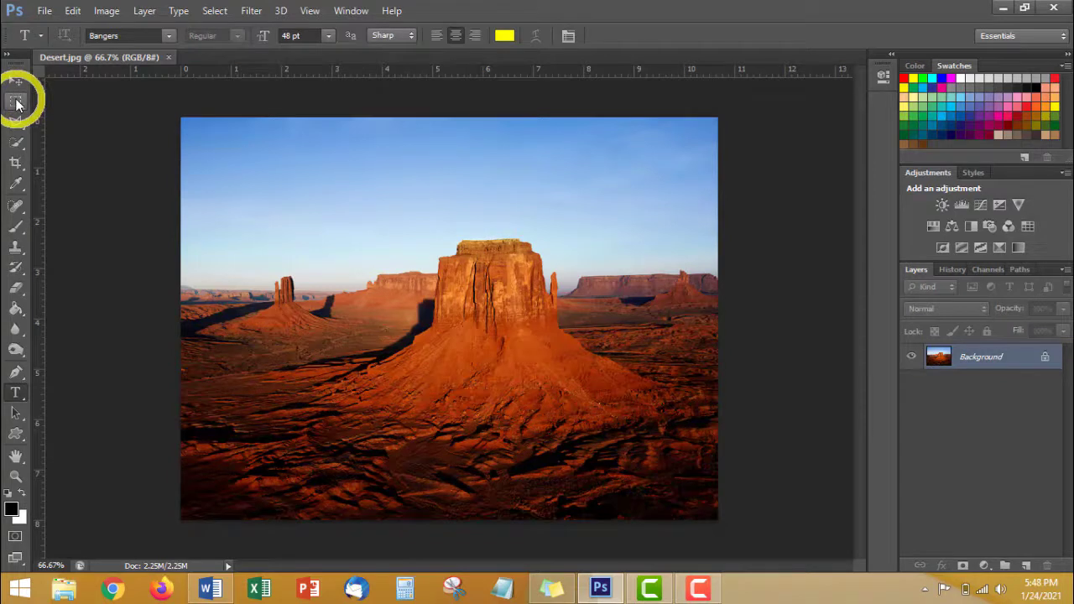
# Draw a rectangular marquee around the central butte's top and nudge it slightly left
pyautogui.click(16, 102)
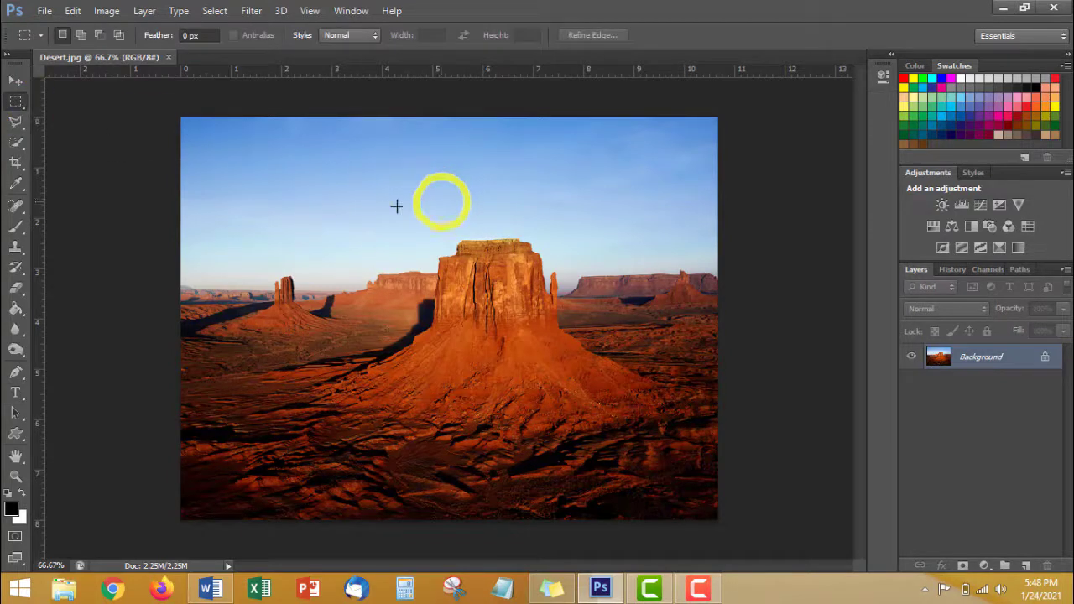
pyautogui.moveTo(418, 224)
pyautogui.mouseDown()
pyautogui.moveTo(587, 384)
pyautogui.moveTo(697, 360)
pyautogui.moveTo(578, 347)
pyautogui.moveTo(578, 328)
pyautogui.moveTo(573, 344)
pyautogui.moveTo(674, 317)
pyautogui.moveTo(689, 345)
pyautogui.mouseUp()
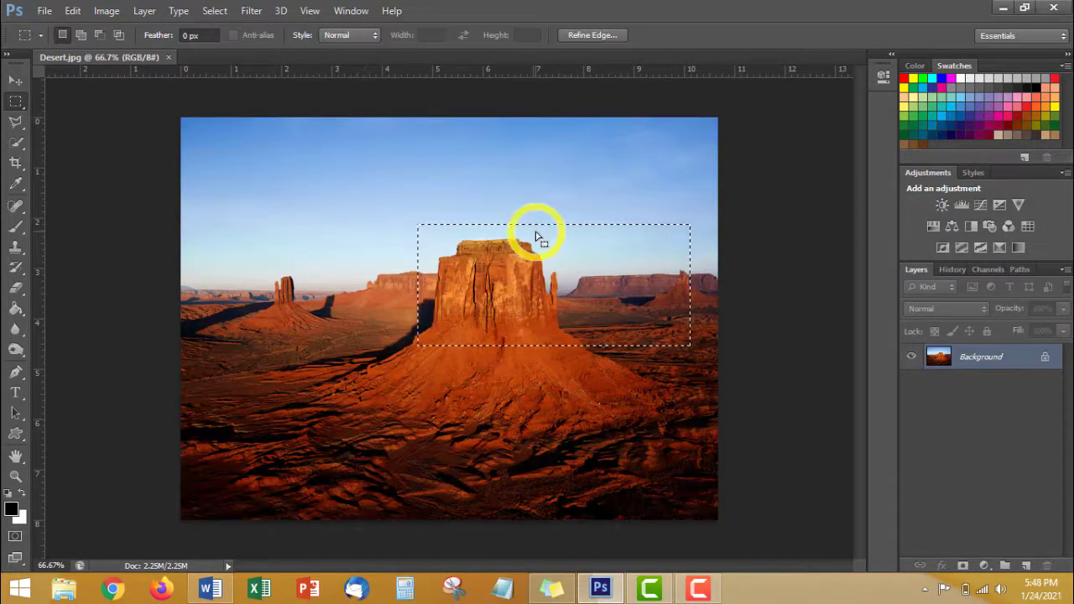
pyautogui.moveTo(541, 265)
pyautogui.mouseDown()
pyautogui.moveTo(277, 268)
pyautogui.moveTo(466, 231)
pyautogui.moveTo(500, 273)
pyautogui.moveTo(536, 269)
pyautogui.moveTo(519, 255)
pyautogui.mouseUp()
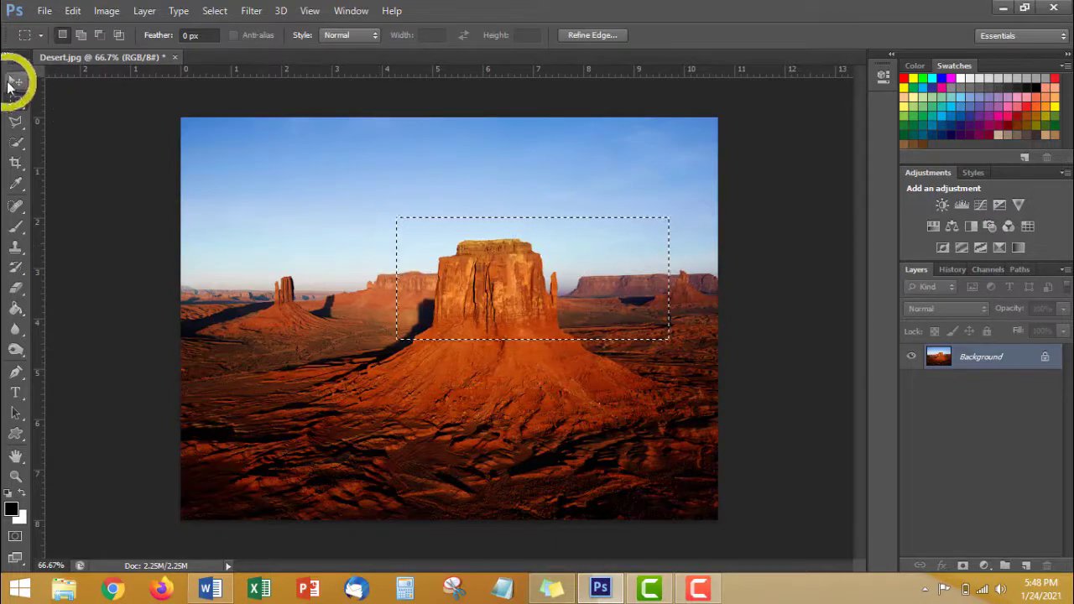
pyautogui.click(13, 82)
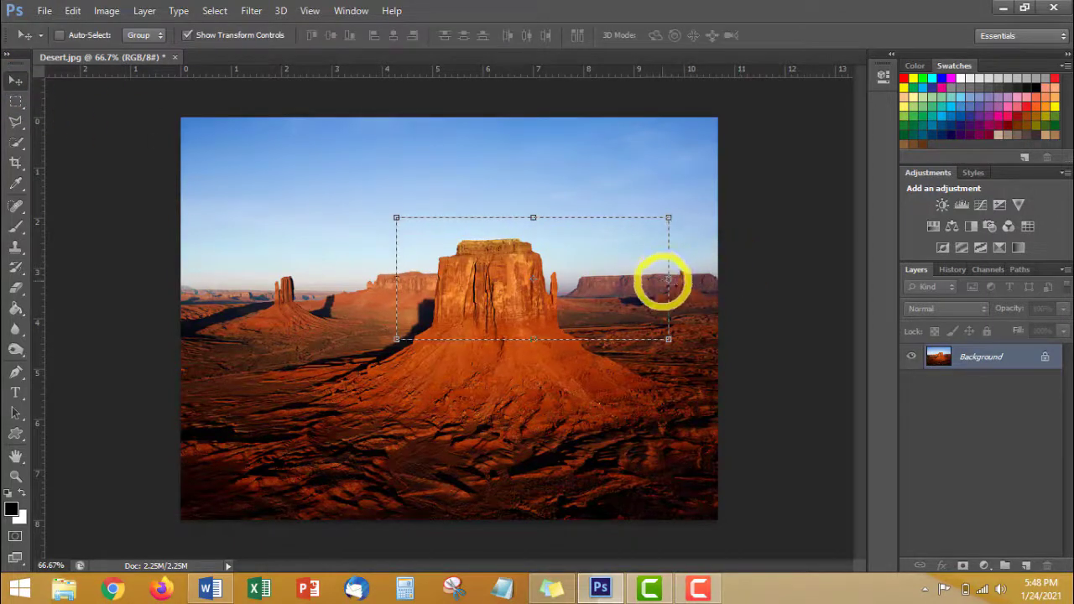
pyautogui.moveTo(668, 279); pyautogui.dragTo(552, 279)
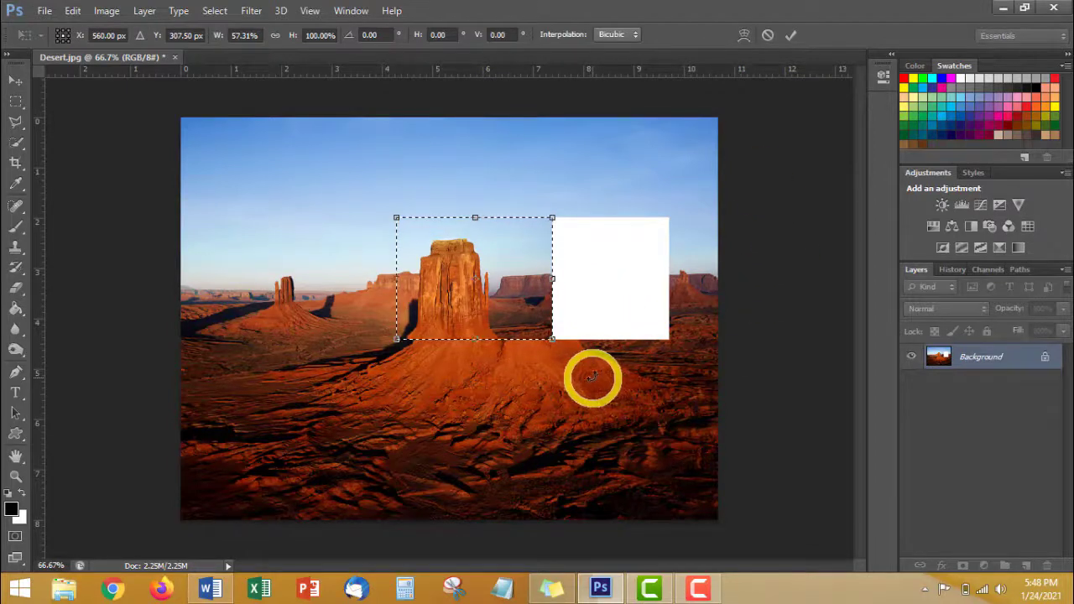
pyautogui.hotkey('ctrl', 'z')
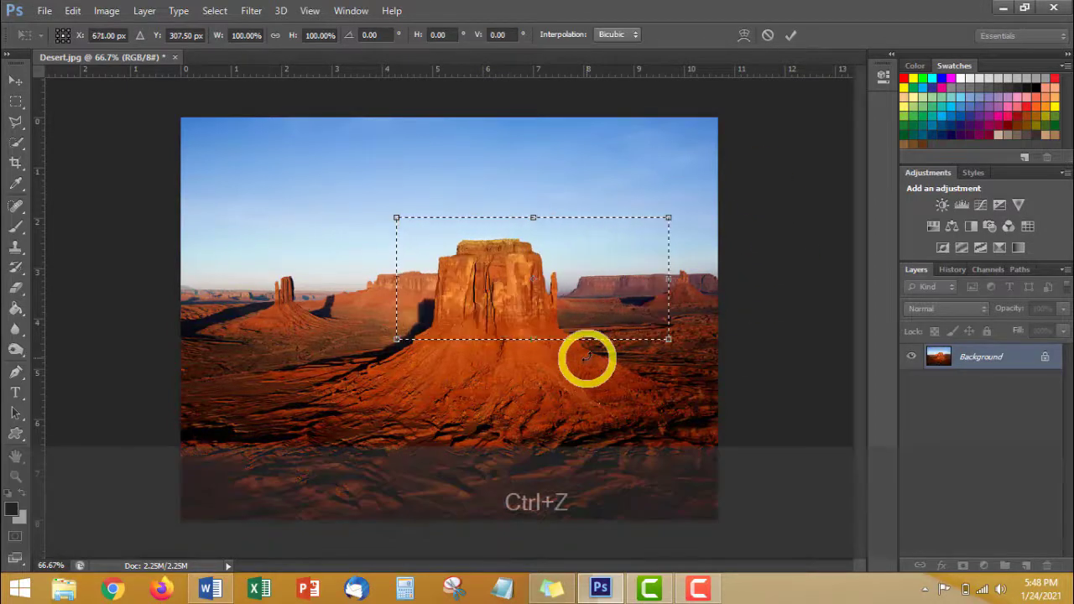
pyautogui.click(14, 100)
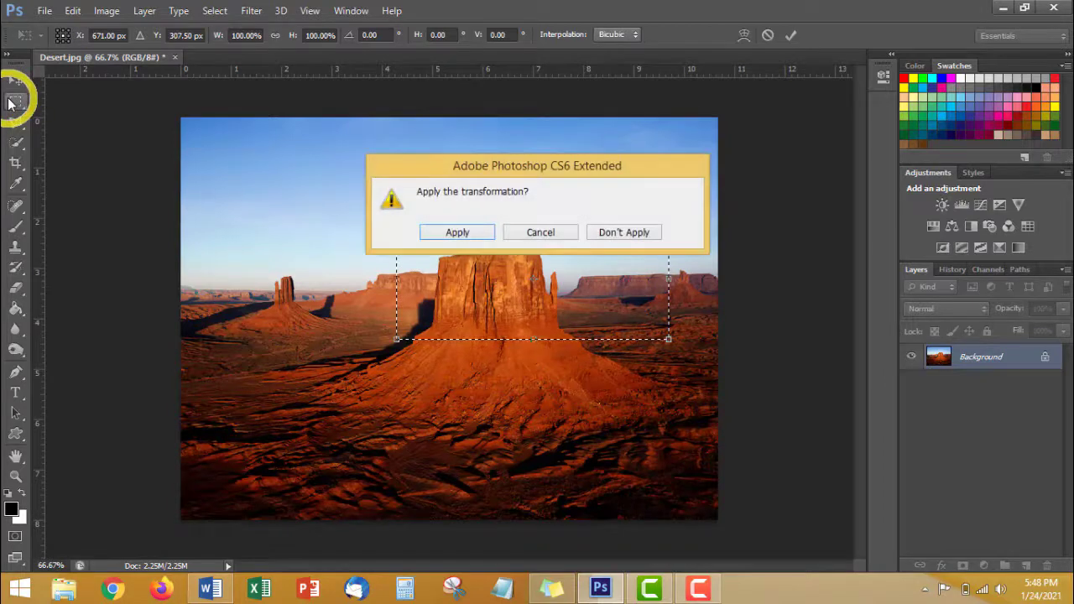
pyautogui.click(659, 237)
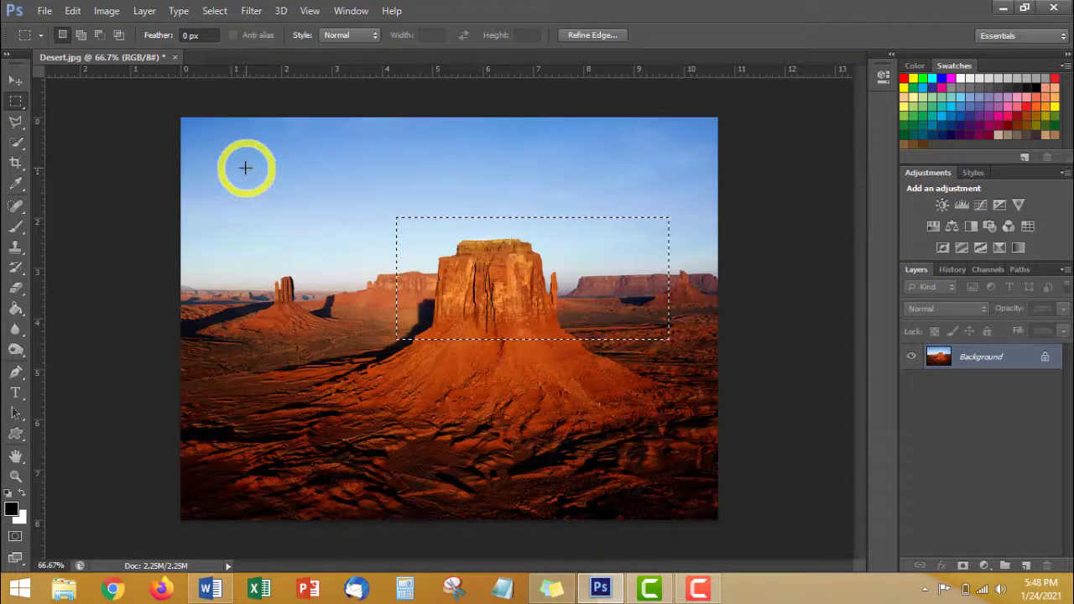
# Redraw marquee rectangles, ending with a larger one framing the central butte and surrounding sky
pyautogui.moveTo(245, 168)
pyautogui.mouseDown()
pyautogui.moveTo(282, 288)
pyautogui.moveTo(374, 336)
pyautogui.mouseUp()
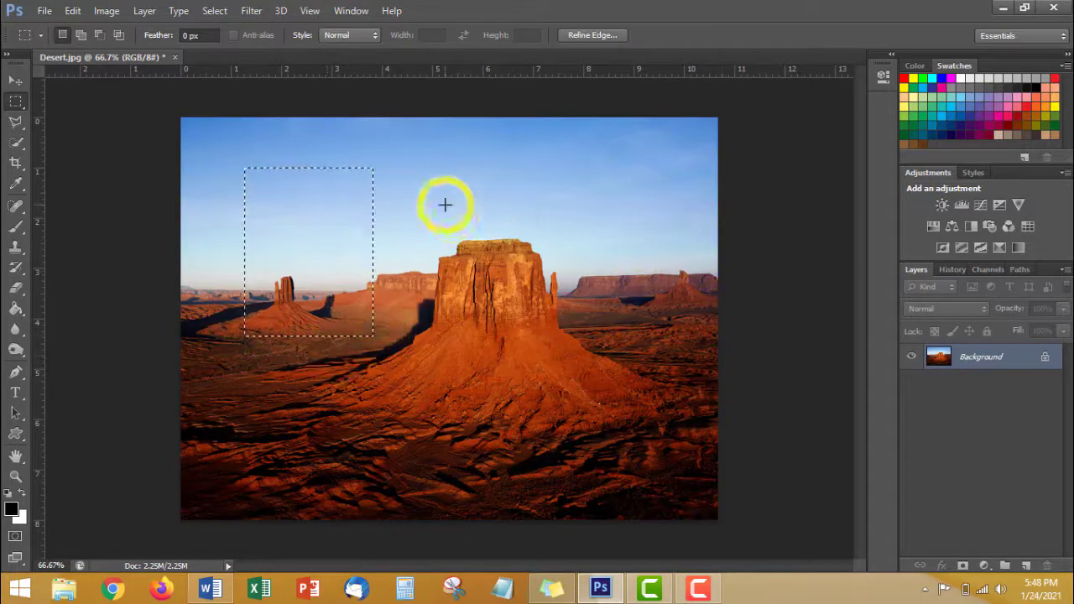
pyautogui.moveTo(445, 205); pyautogui.dragTo(591, 331)
pyautogui.moveTo(333, 379); pyautogui.dragTo(456, 443)
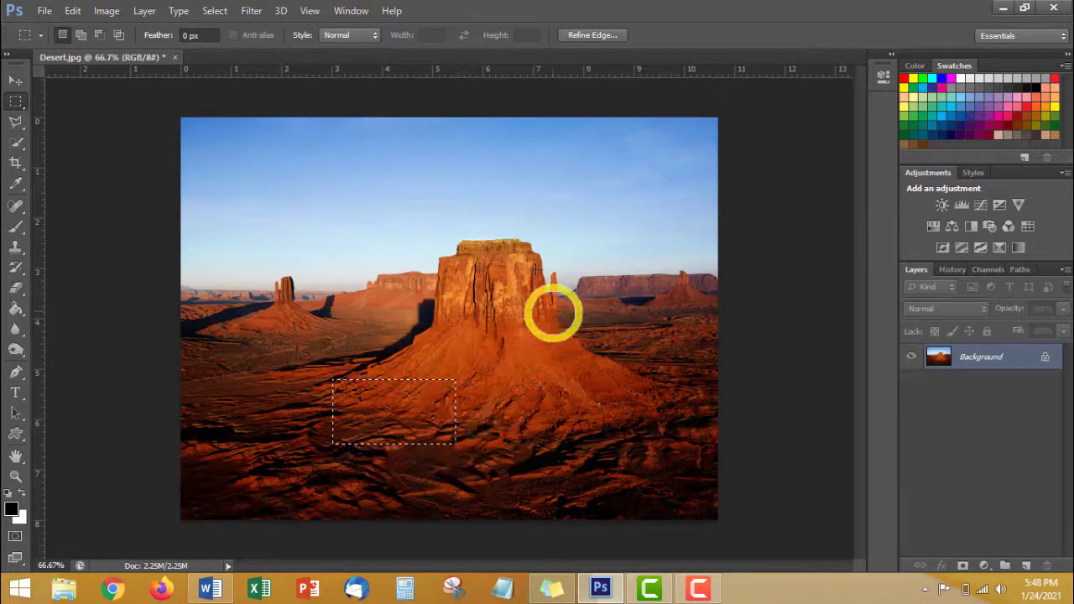
pyautogui.moveTo(359, 207); pyautogui.dragTo(609, 346)
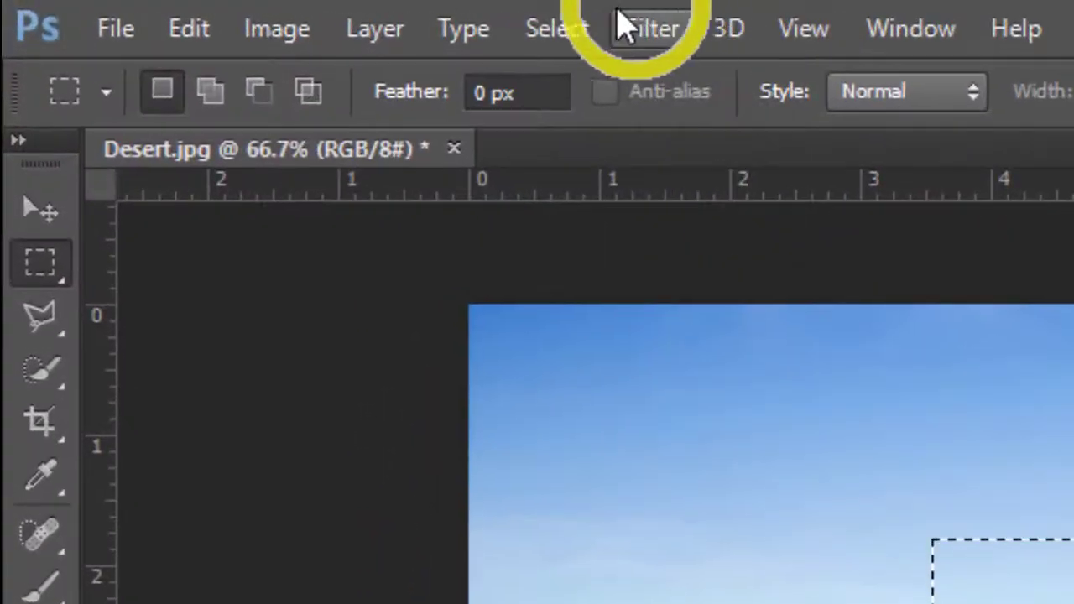
# Remove the selection with Select > Deselect
pyautogui.click(571, 38)
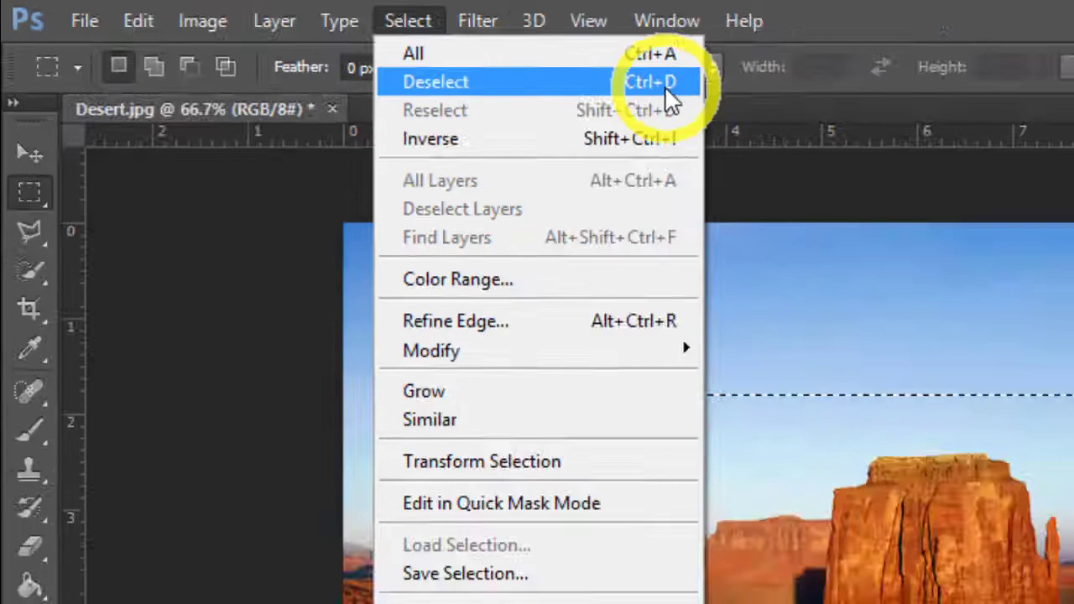
pyautogui.click(911, 126)
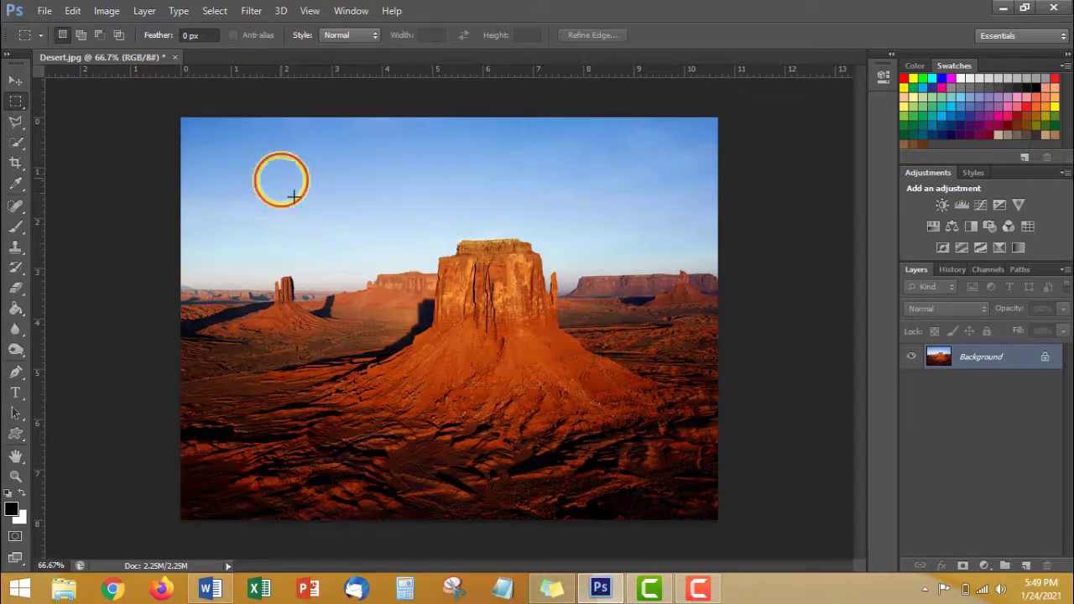
# Draw a wide rectangle around the central butte, then clear it with Ctrl+D
pyautogui.moveTo(279, 178); pyautogui.dragTo(610, 386)
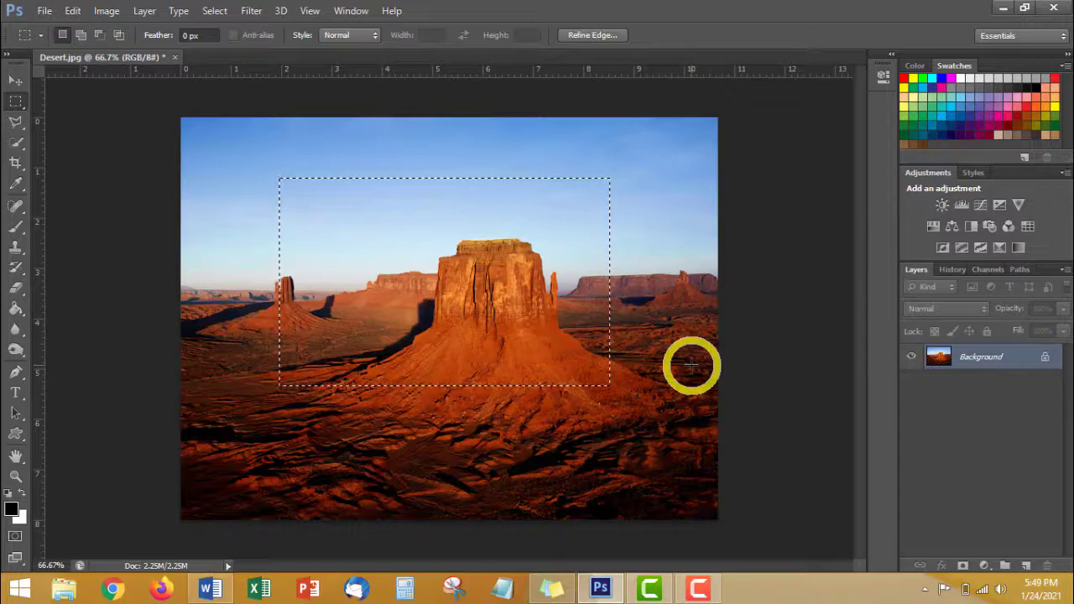
pyautogui.hotkey('ctrl', 'd')
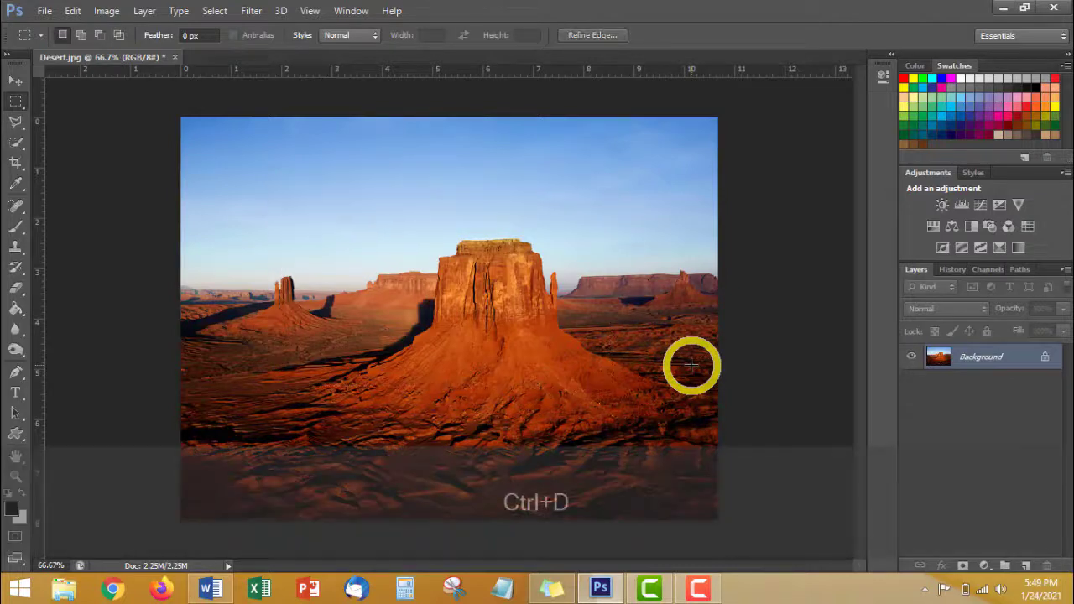